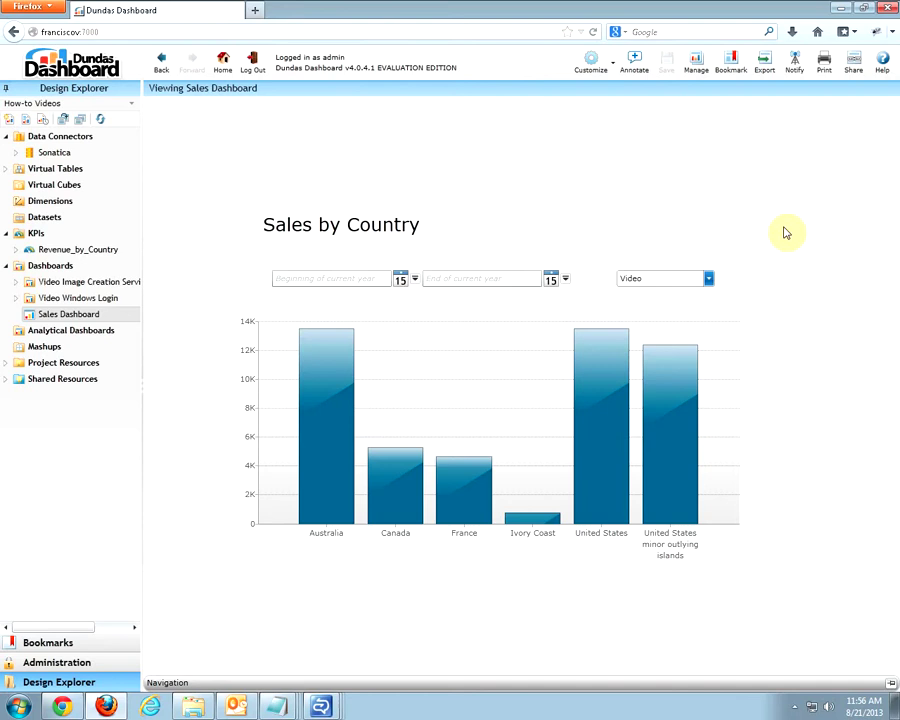
# Open the Share dialog for the Sales Dashboard to review its Silverlight and HTML links.
pyautogui.click(853, 64)
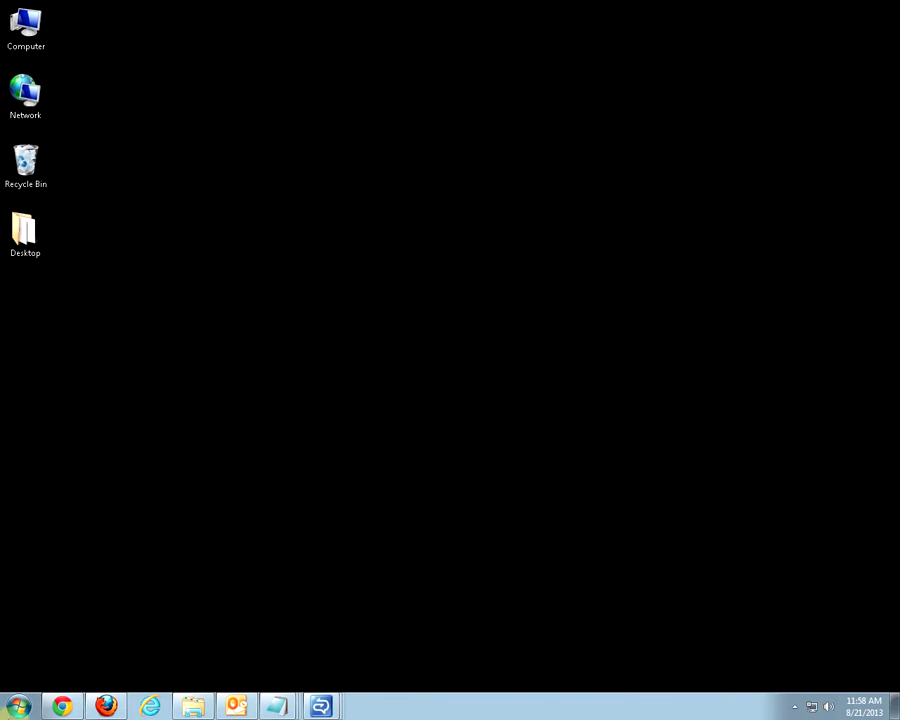
# Launch Deployment Center from All Programs > Dundas Data Visualization, Inc > Deployment Center 4.0.
pyautogui.click(18, 706)
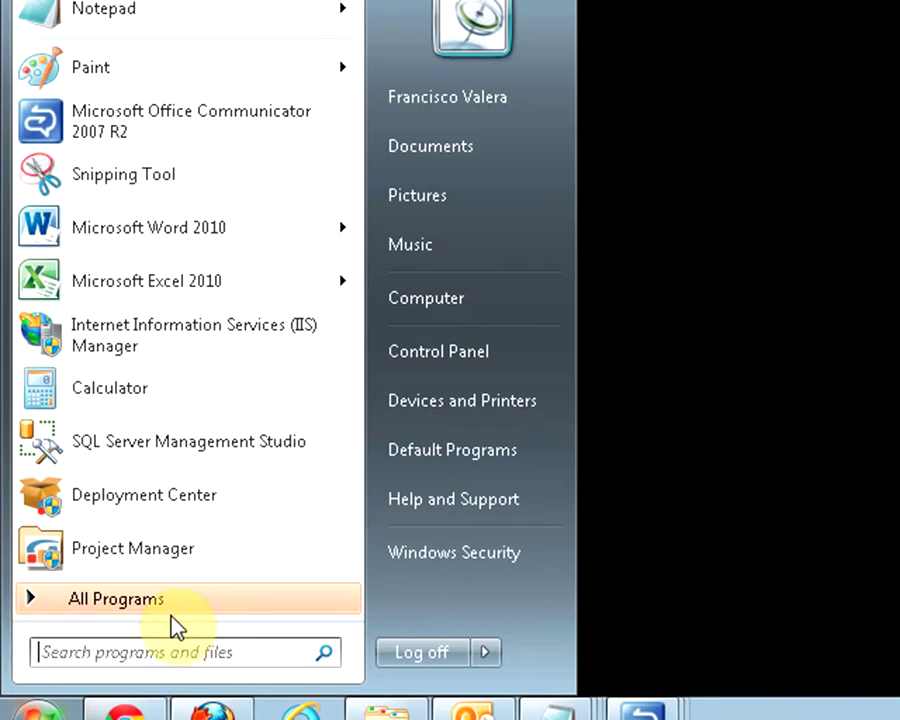
pyautogui.click(183, 612)
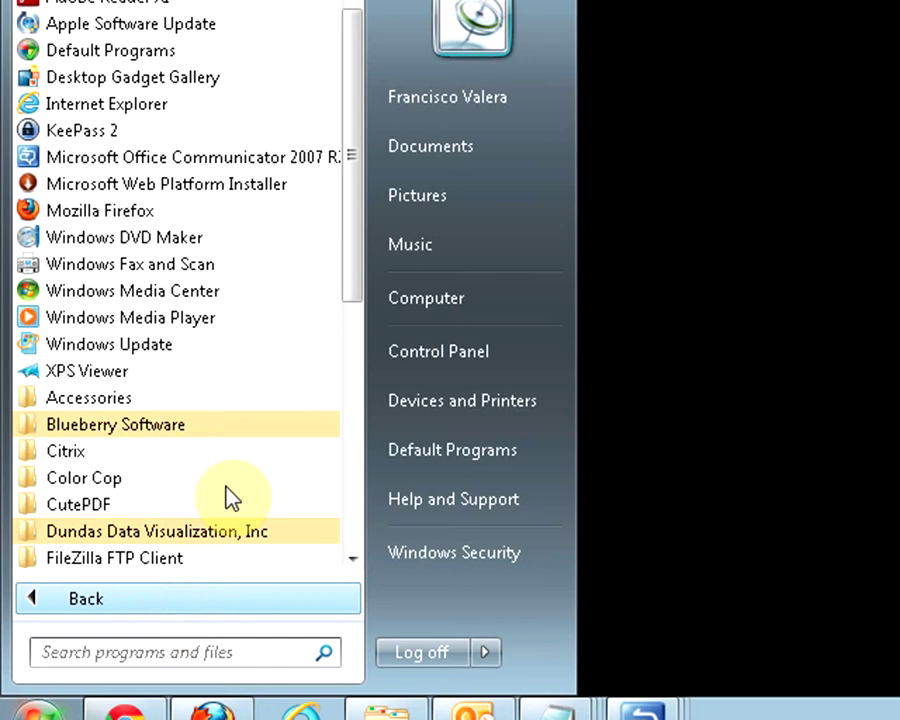
pyautogui.moveTo(352, 320); pyautogui.dragTo(307, 366)
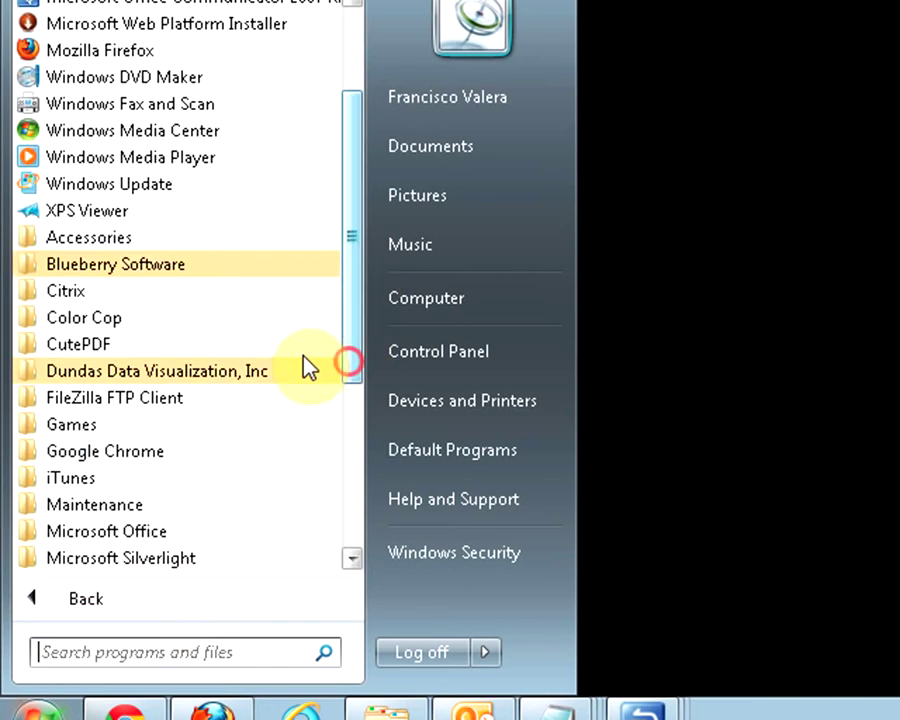
pyautogui.click(234, 374)
pyautogui.moveTo(342, 327); pyautogui.dragTo(310, 385)
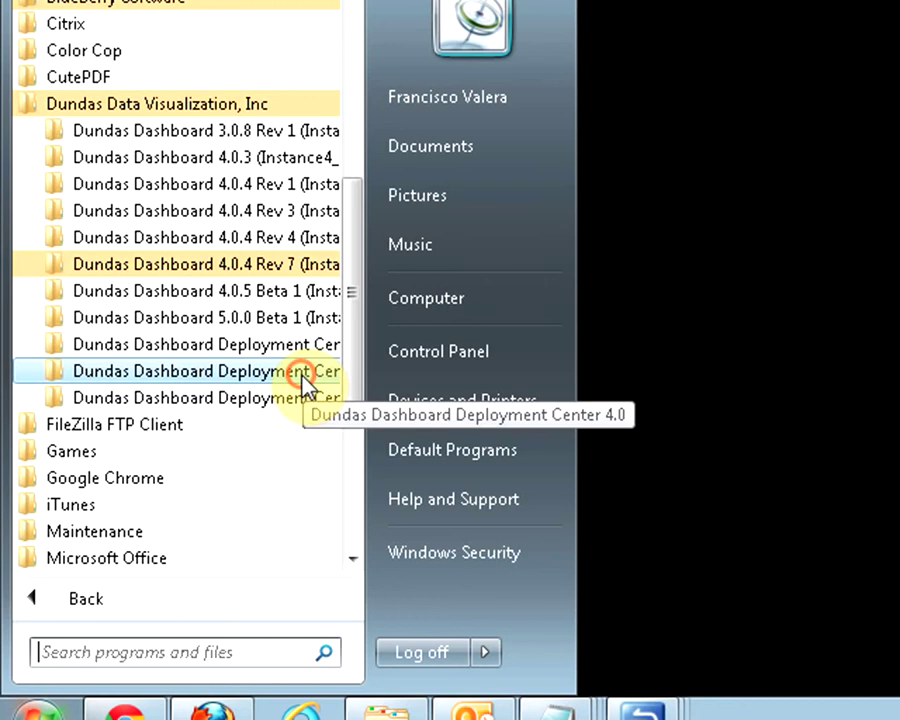
pyautogui.click(302, 375)
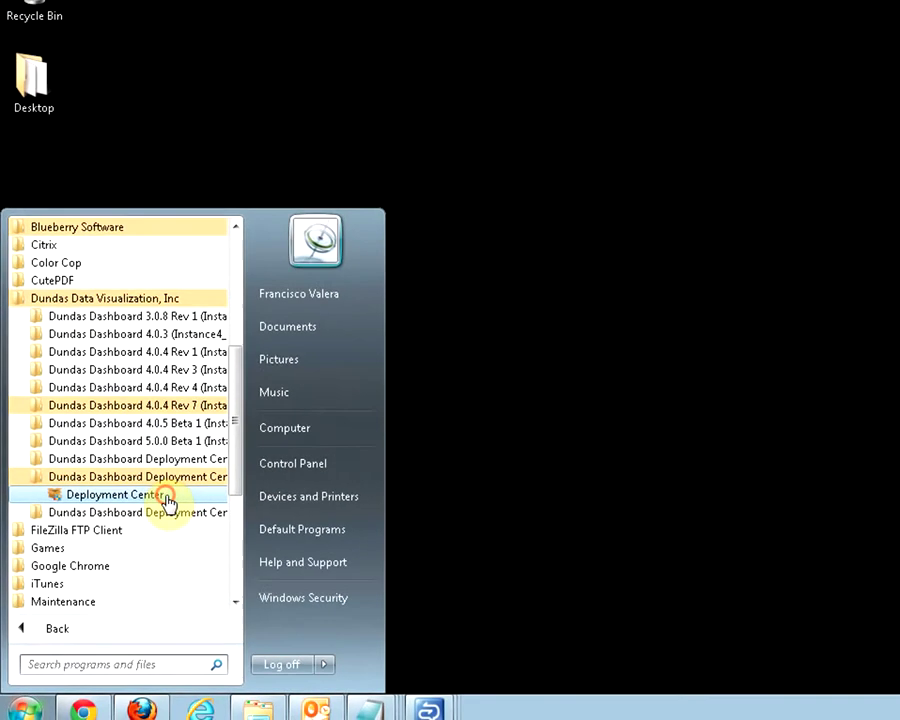
pyautogui.click(250, 400)
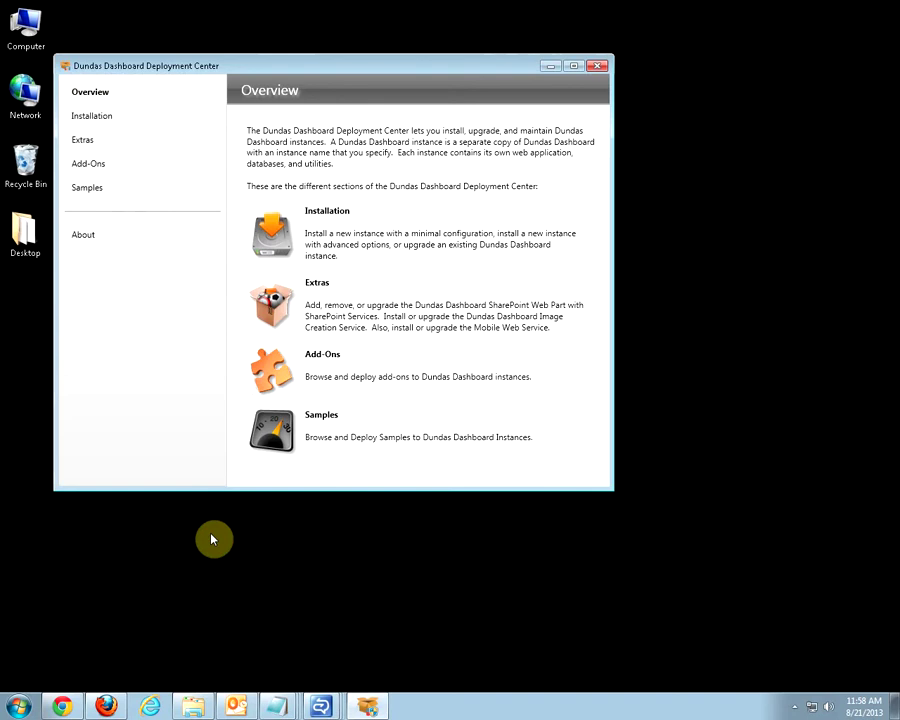
# Under Extras, start a new Image Creation Service instance install and pass the prerequisites check.
pyautogui.click(275, 311)
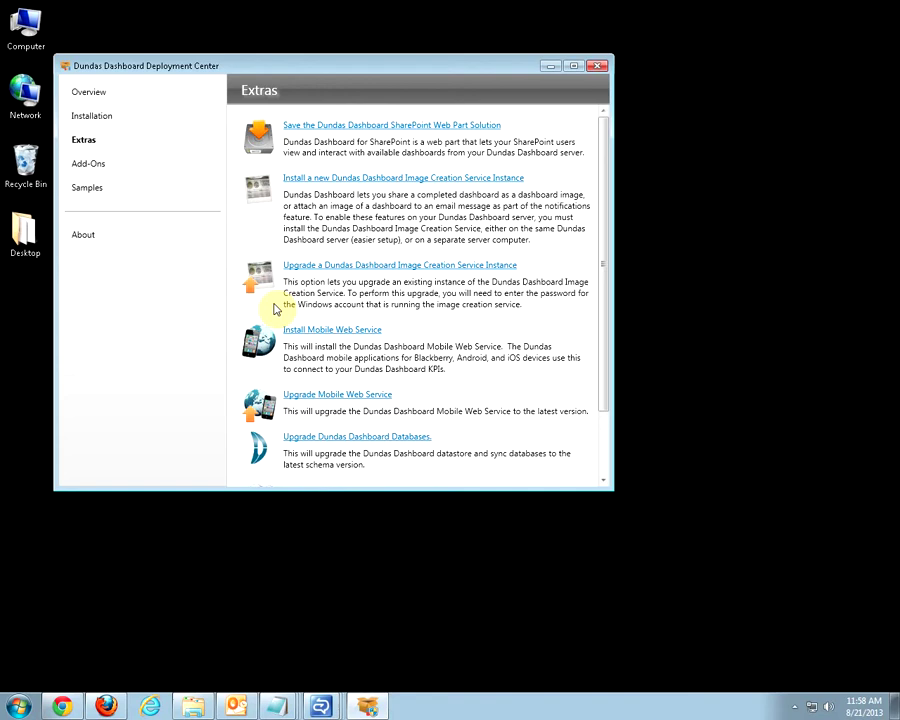
pyautogui.click(339, 179)
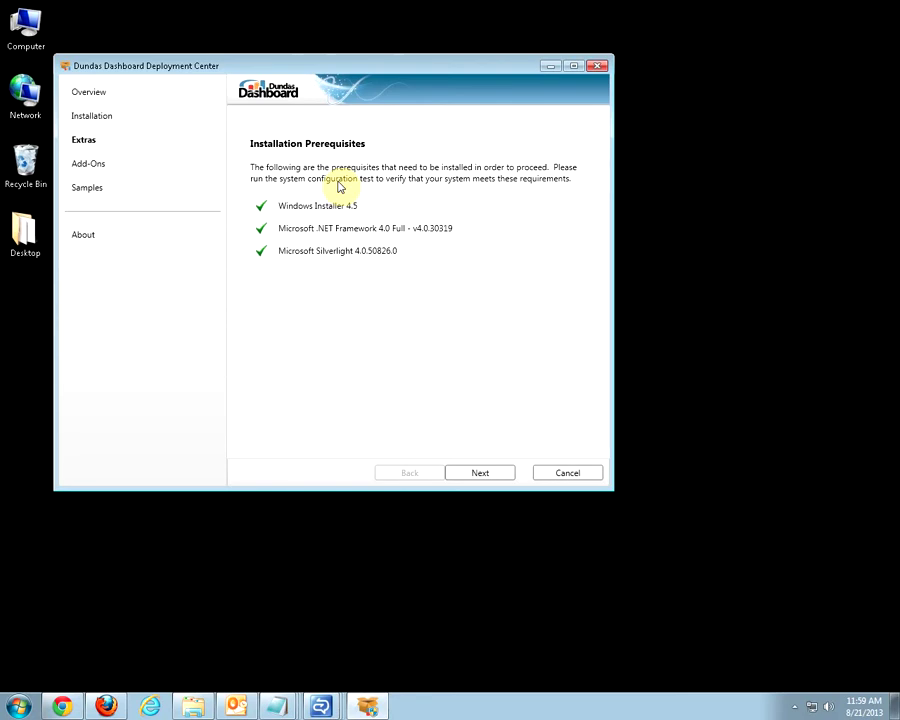
pyautogui.click(470, 476)
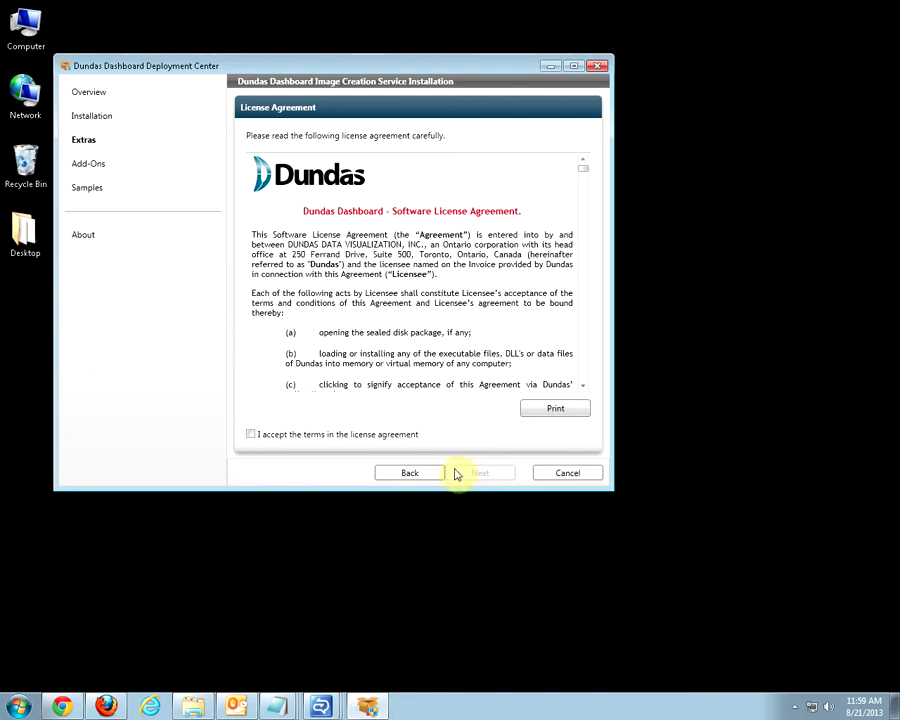
# Accept the licence and run the service as a new local administrator account 'imageuser' with a password.
pyautogui.click(251, 434)
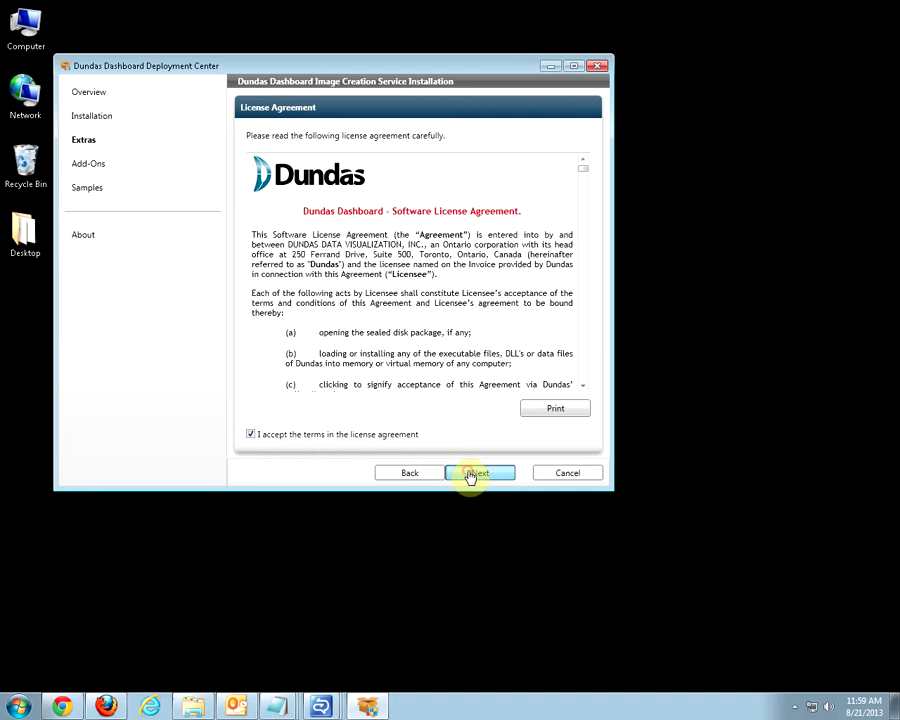
pyautogui.click(469, 475)
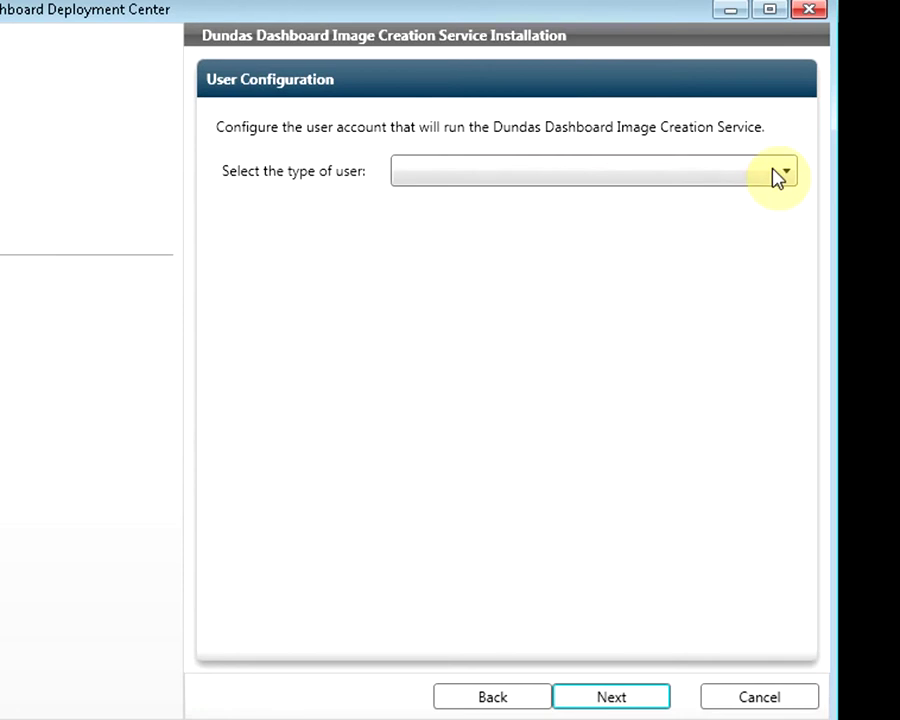
pyautogui.click(778, 175)
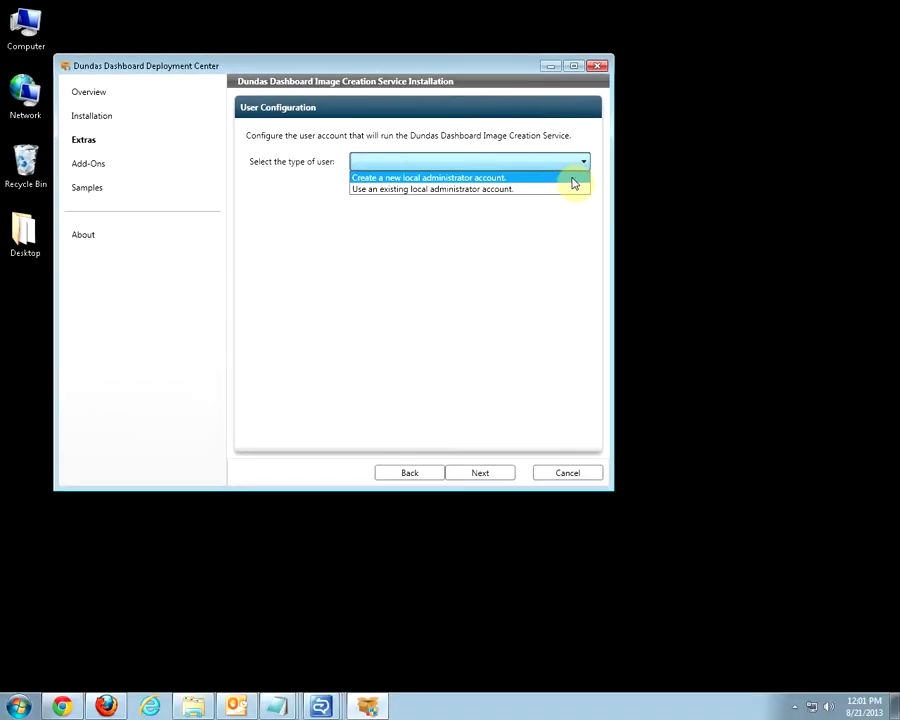
pyautogui.click(575, 180)
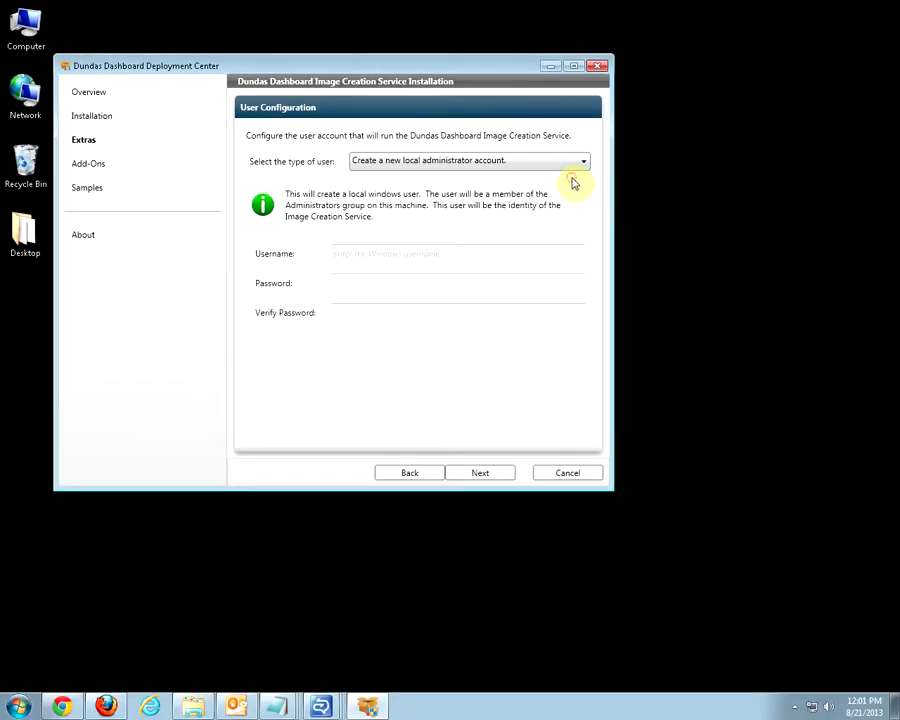
pyautogui.click(505, 251)
pyautogui.write('image')
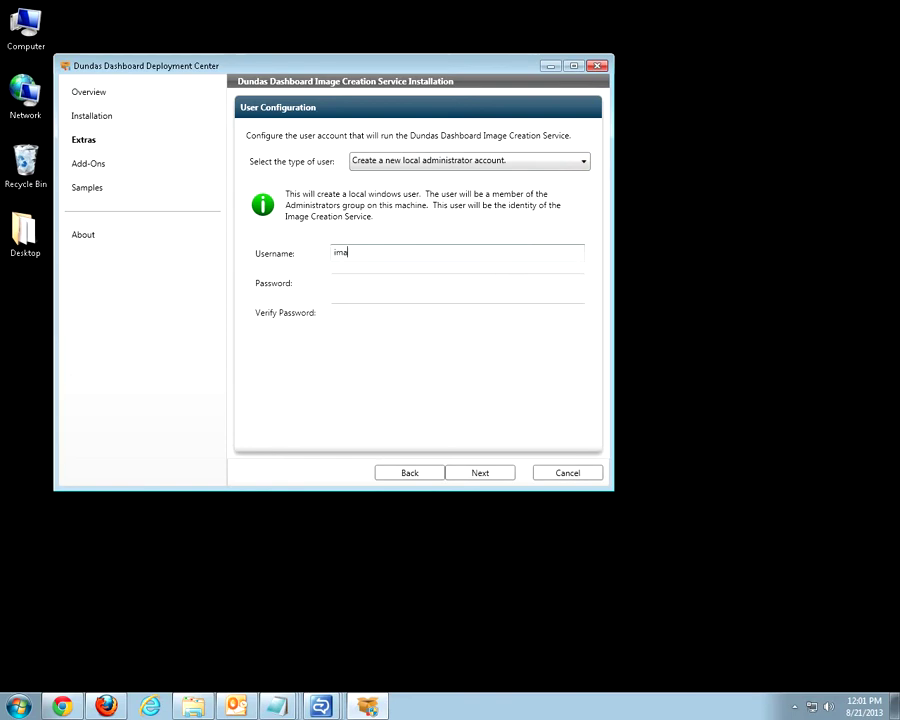
pyautogui.write('user')
pyautogui.press('Tab')
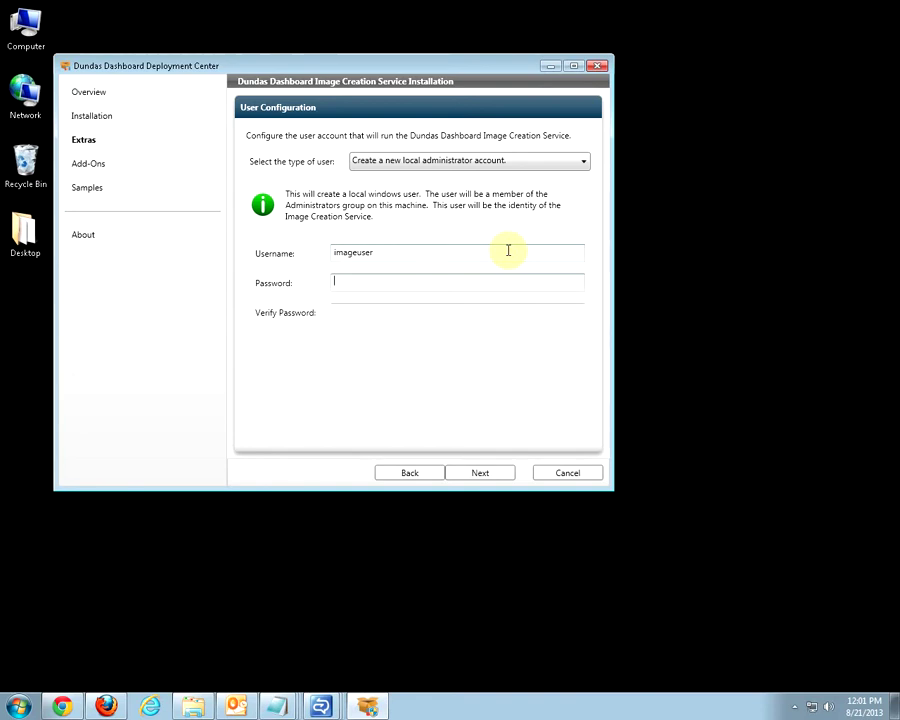
pyautogui.write('*********')
pyautogui.press('Tab')
pyautogui.write('******')
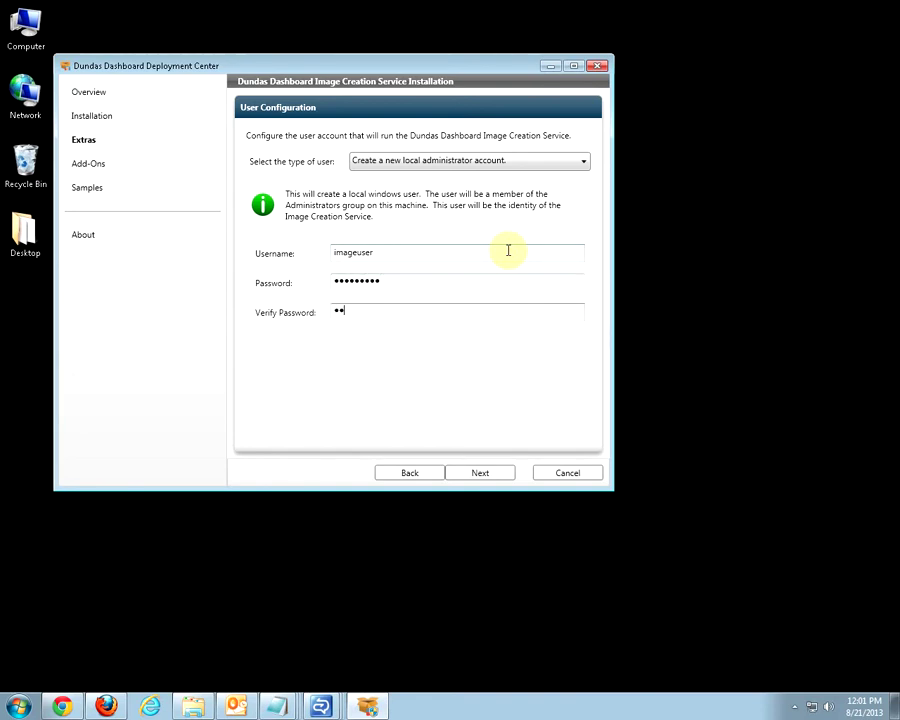
pyautogui.write('***')
pyautogui.click(483, 471)
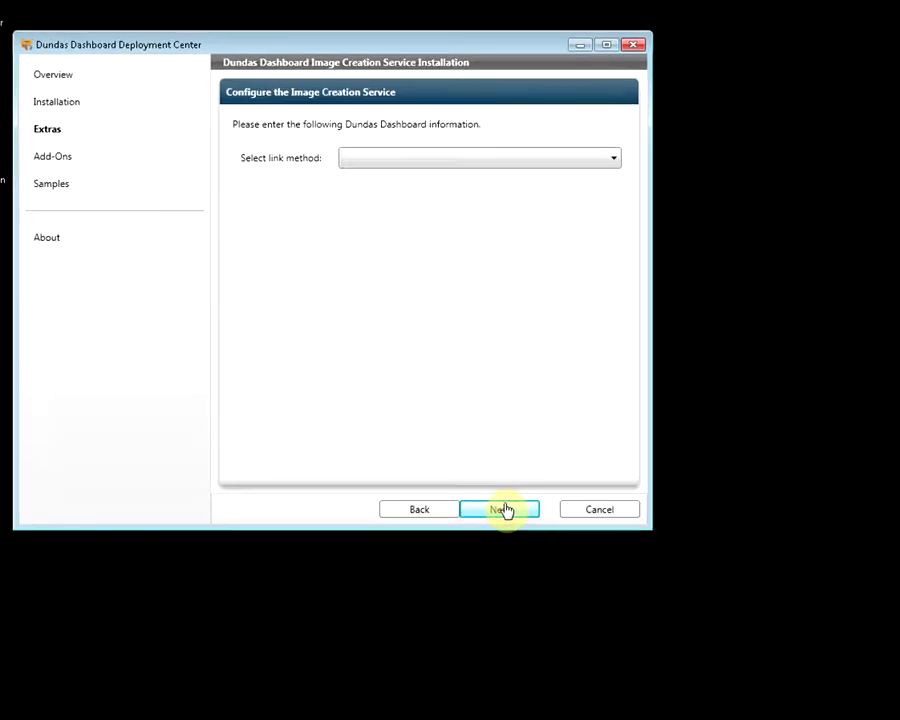
# Link to the local Dundas Dashboard 4.0.4 Rev 1 (Instance1) and keep the default destination folder.
pyautogui.click(591, 159)
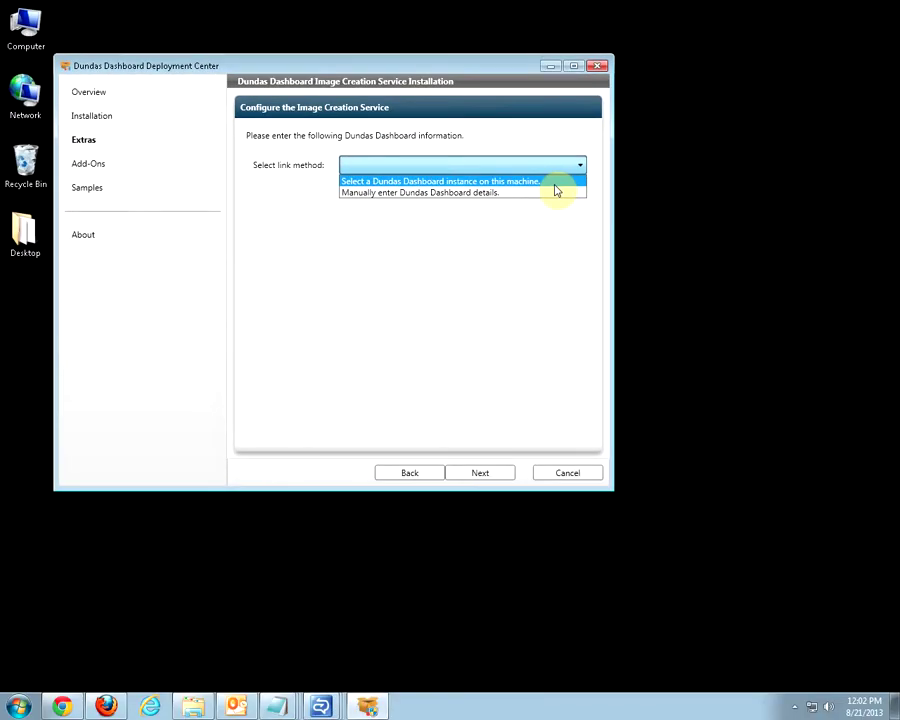
pyautogui.click(555, 182)
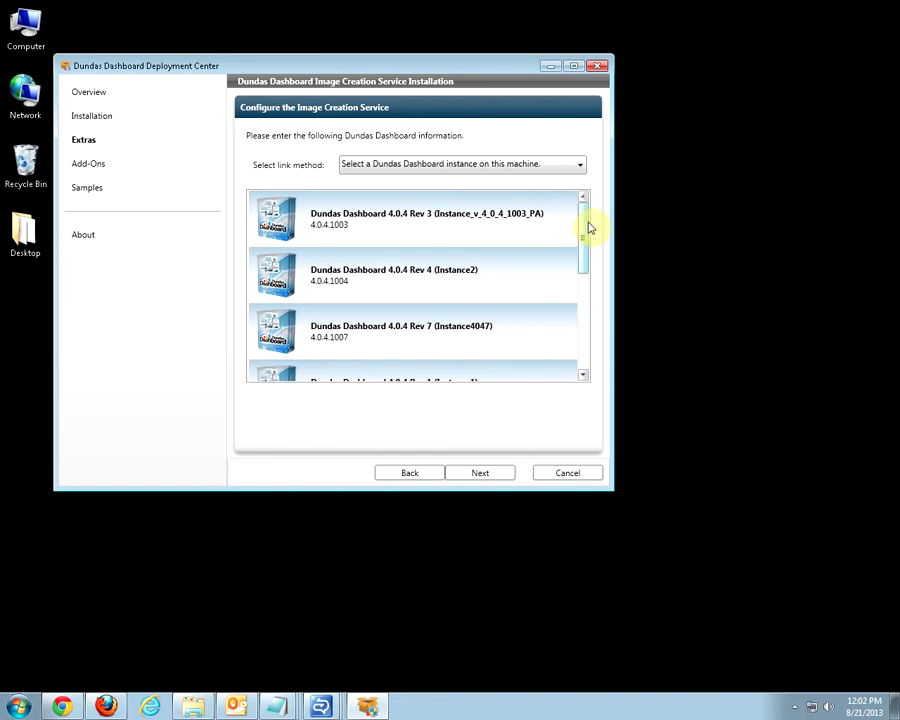
pyautogui.moveTo(590, 228); pyautogui.dragTo(583, 261)
pyautogui.click(530, 323)
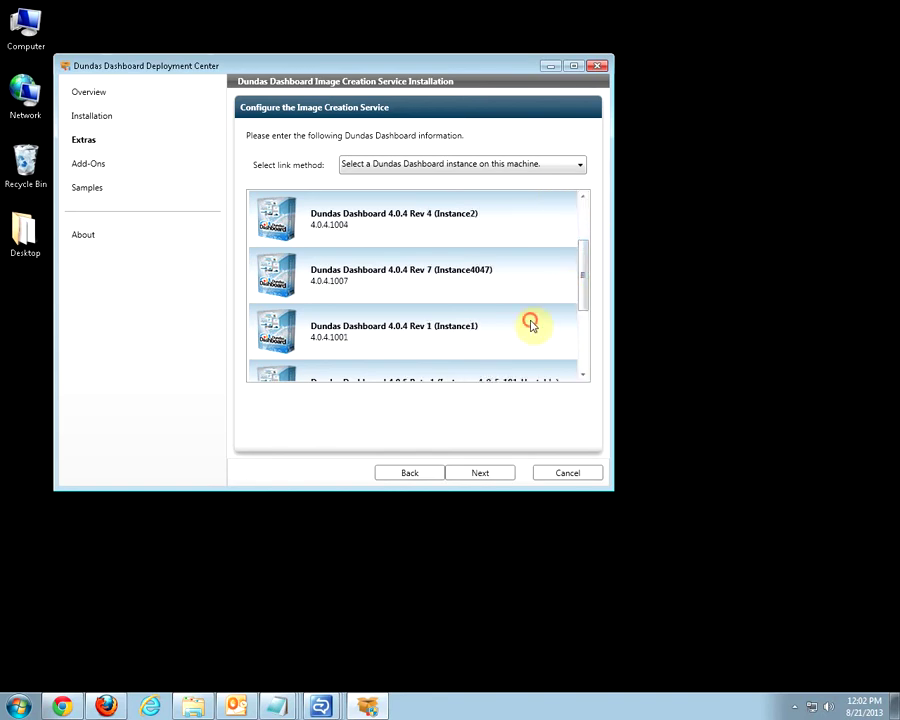
pyautogui.click(497, 475)
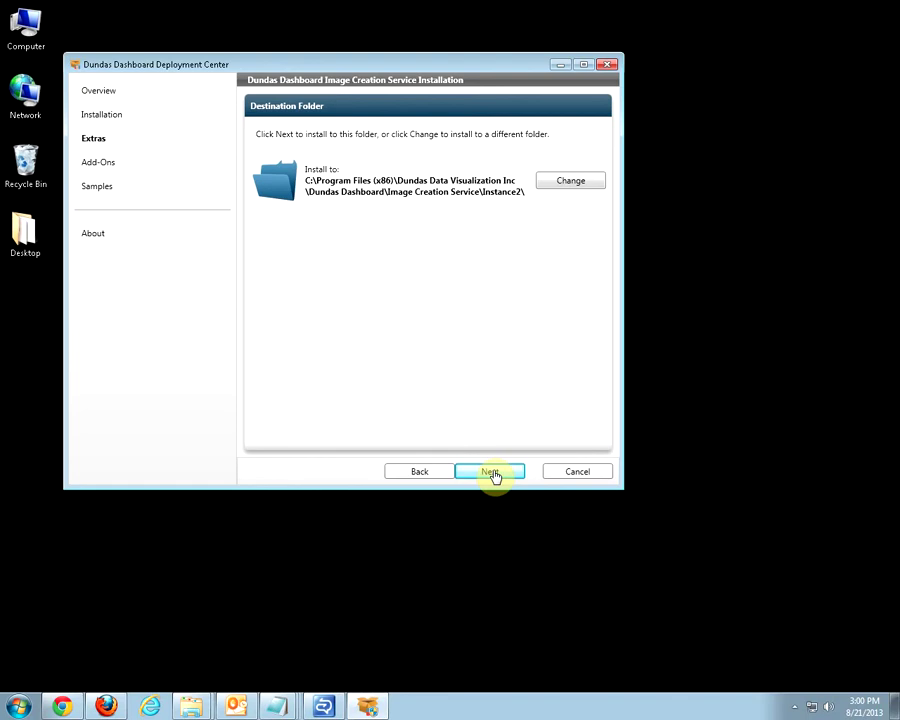
pyautogui.click(491, 473)
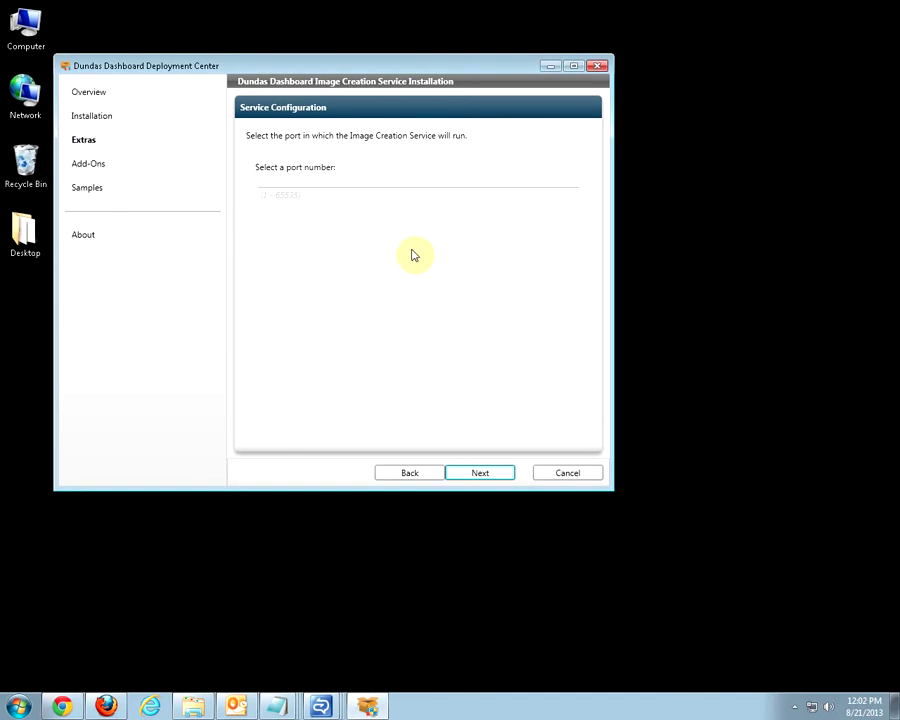
# Set the service port to 9000, install the Image Creation Service, and close the finished installer.
pyautogui.click(397, 193)
pyautogui.write('9000')
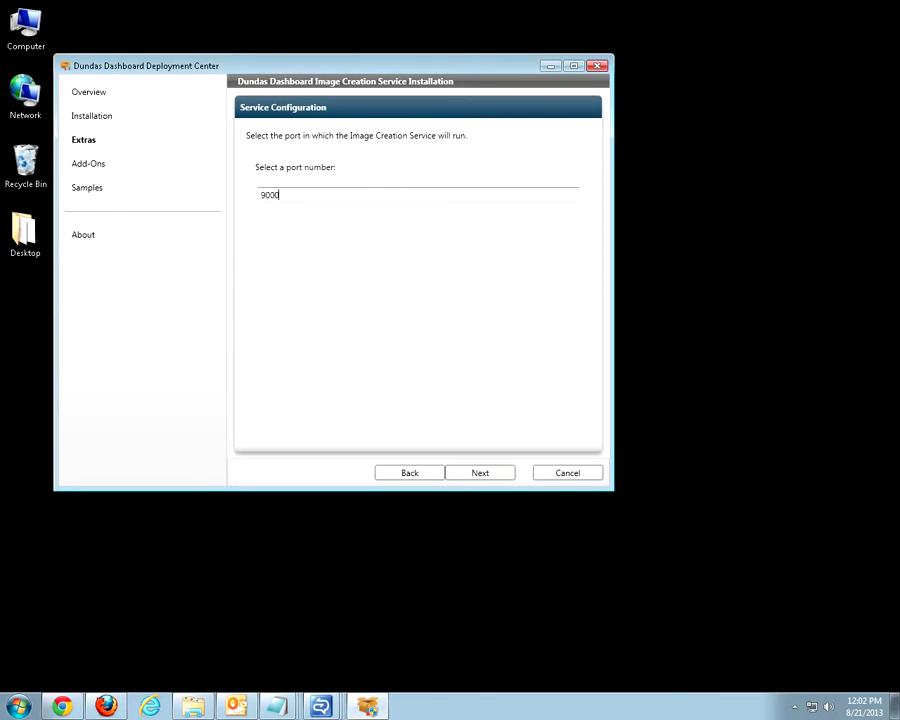
pyautogui.click(497, 477)
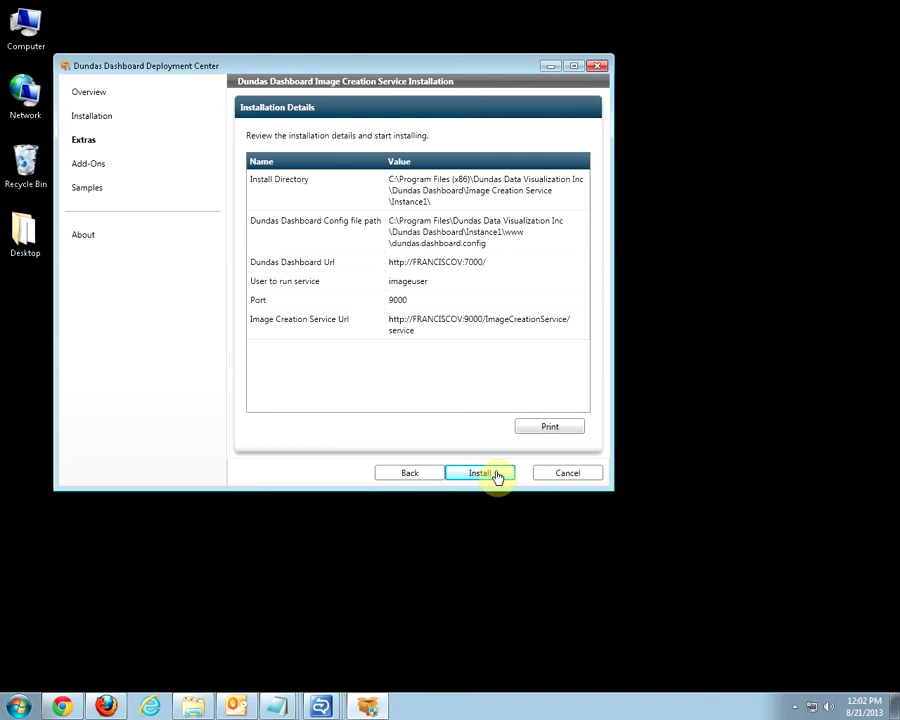
pyautogui.click(496, 477)
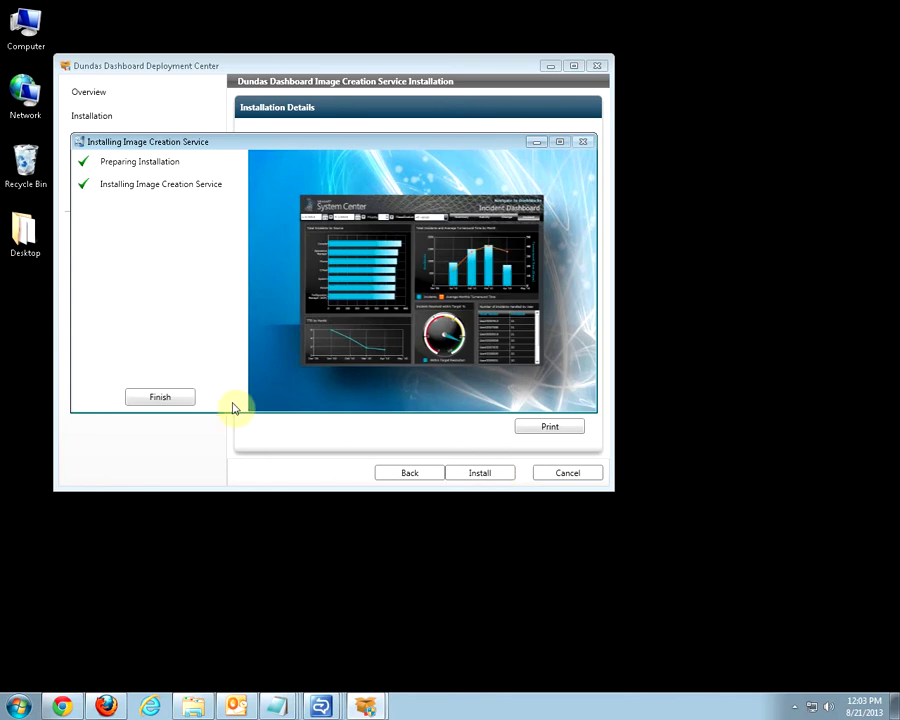
pyautogui.click(177, 400)
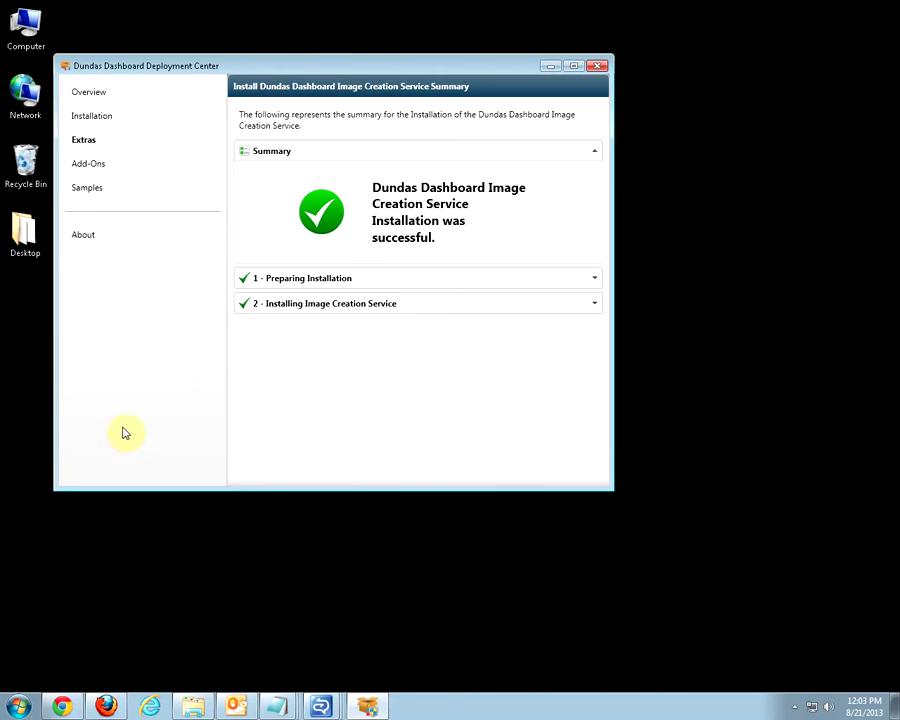
pyautogui.click(18, 706)
# Open IIS Manager via an 'iis' search and select the DundasDashboardInstance1 site under Sites.
pyautogui.write('iis')
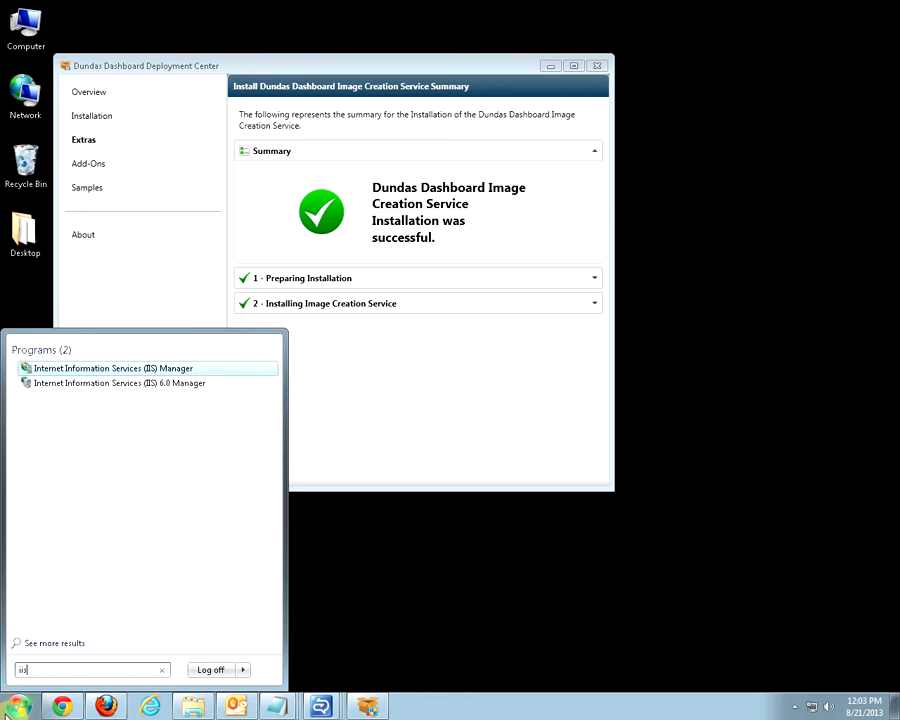
pyautogui.press('Return')
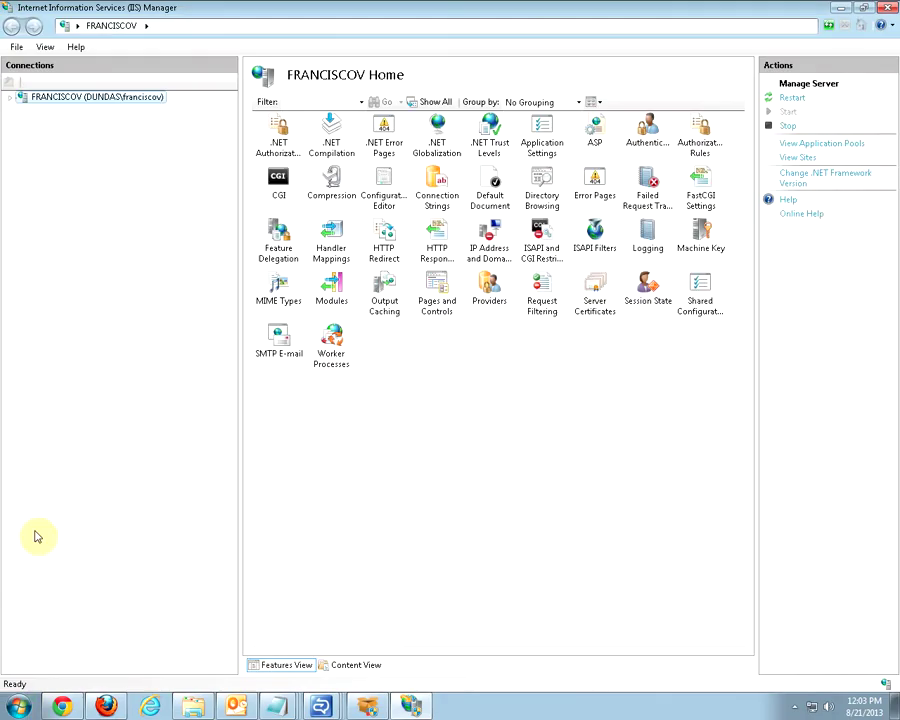
pyautogui.click(10, 96)
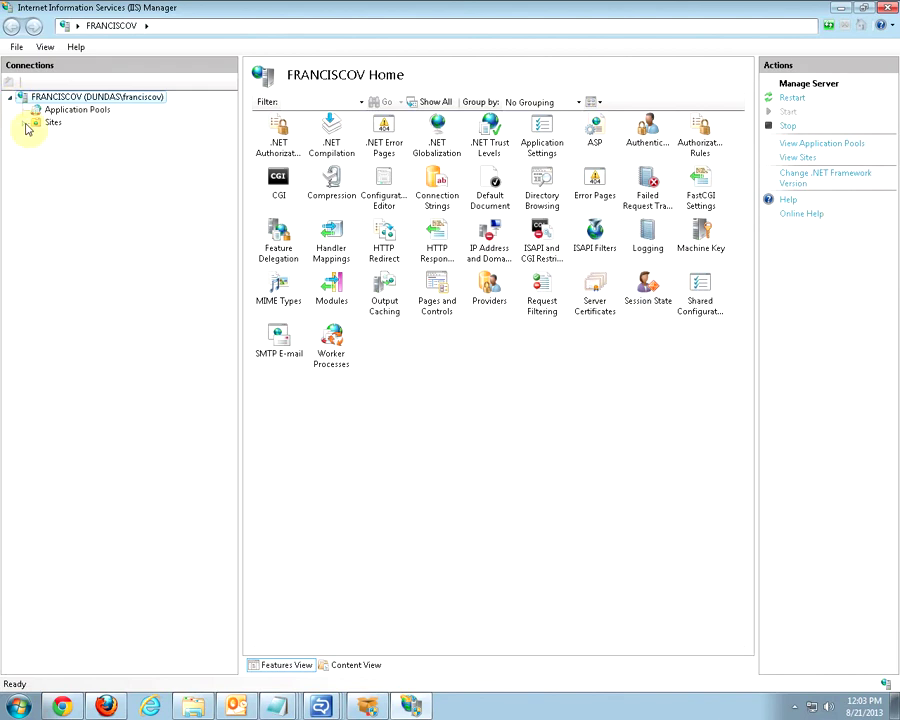
pyautogui.click(24, 122)
pyautogui.click(82, 162)
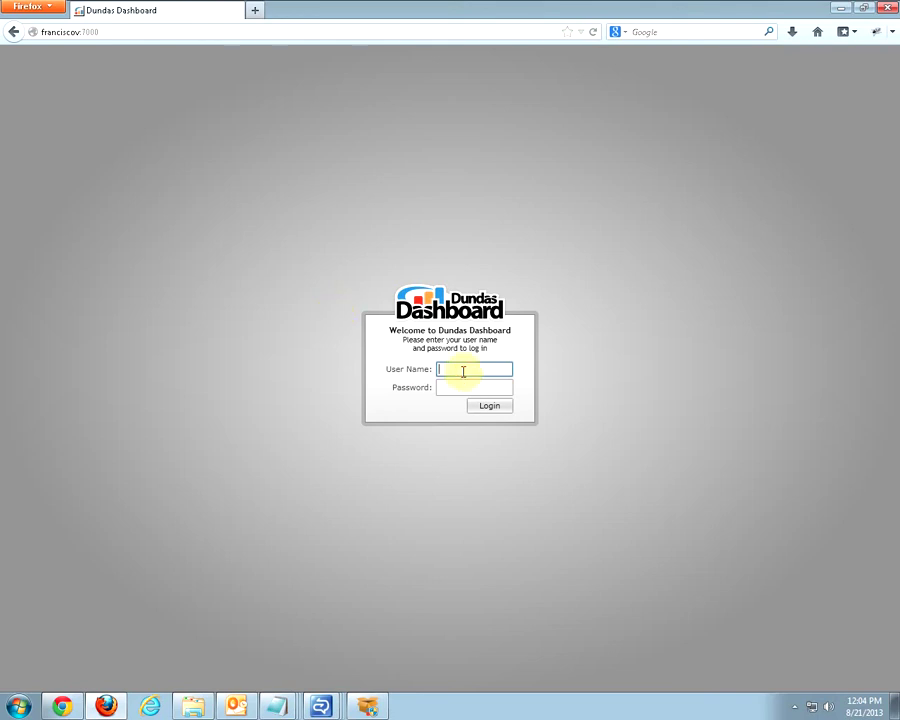
# Log in to Dundas Dashboard as admin with the account password.
pyautogui.write('admin')
pyautogui.press('Tab')
pyautogui.write('•••••••••')
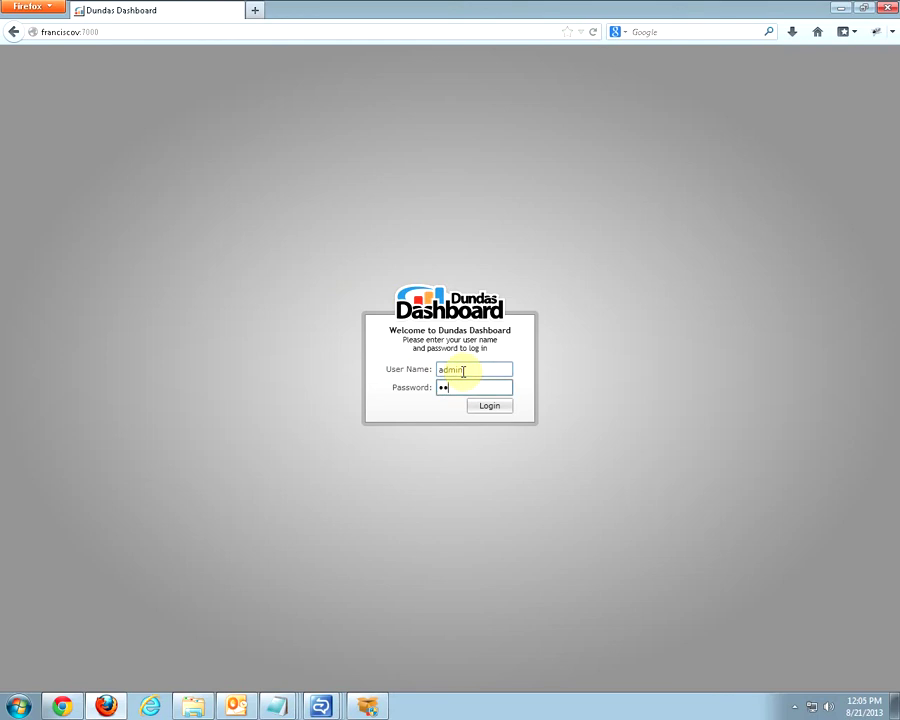
pyautogui.press('Return')
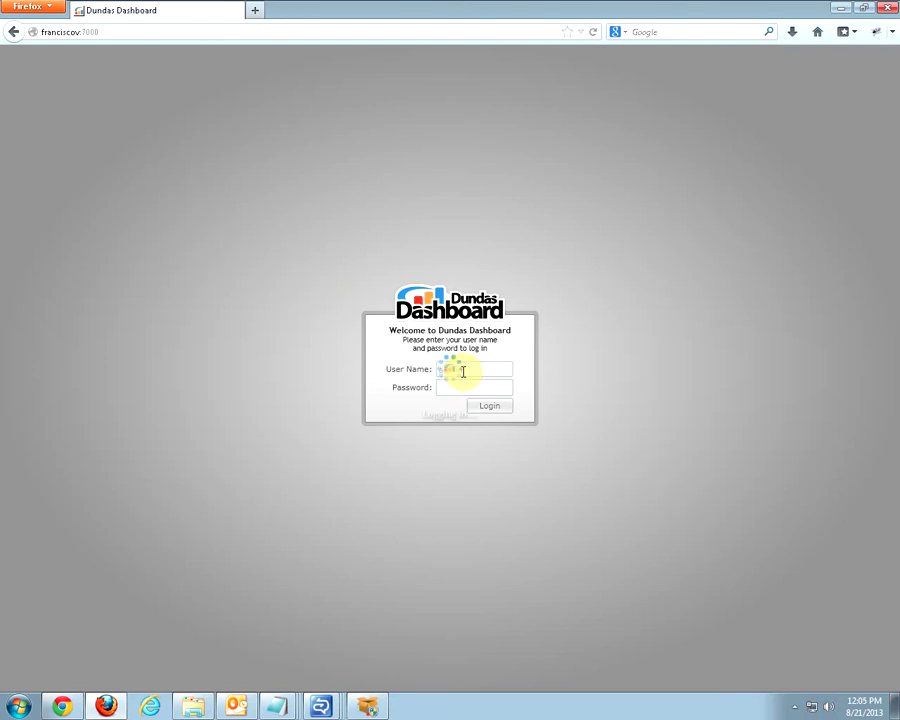
# Share the dashboard as a timestamped image named 'Sales' and open its link in a new window.
pyautogui.click(852, 62)
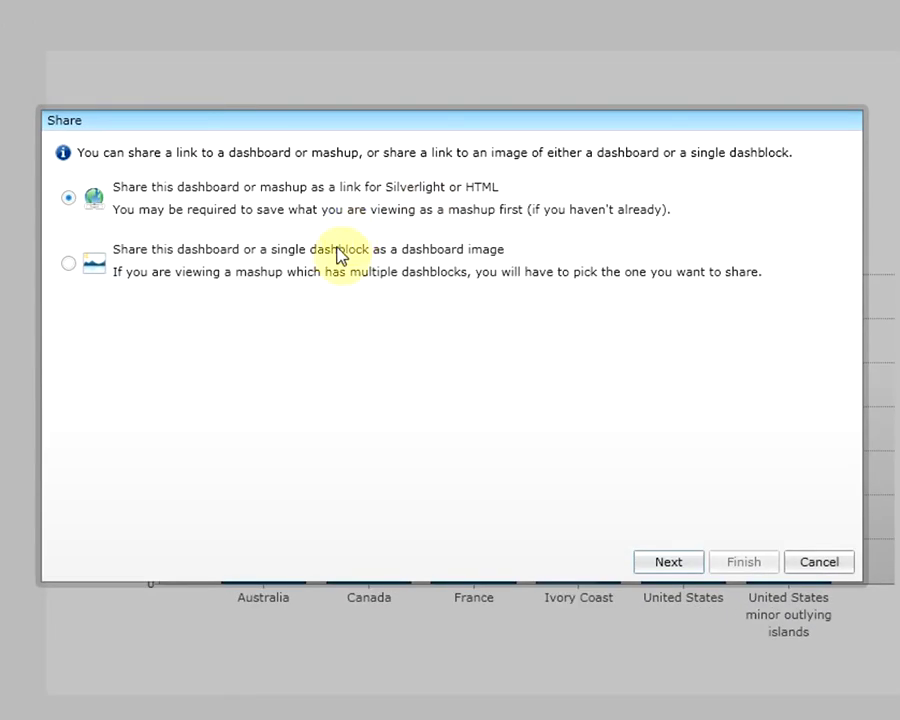
pyautogui.click(68, 264)
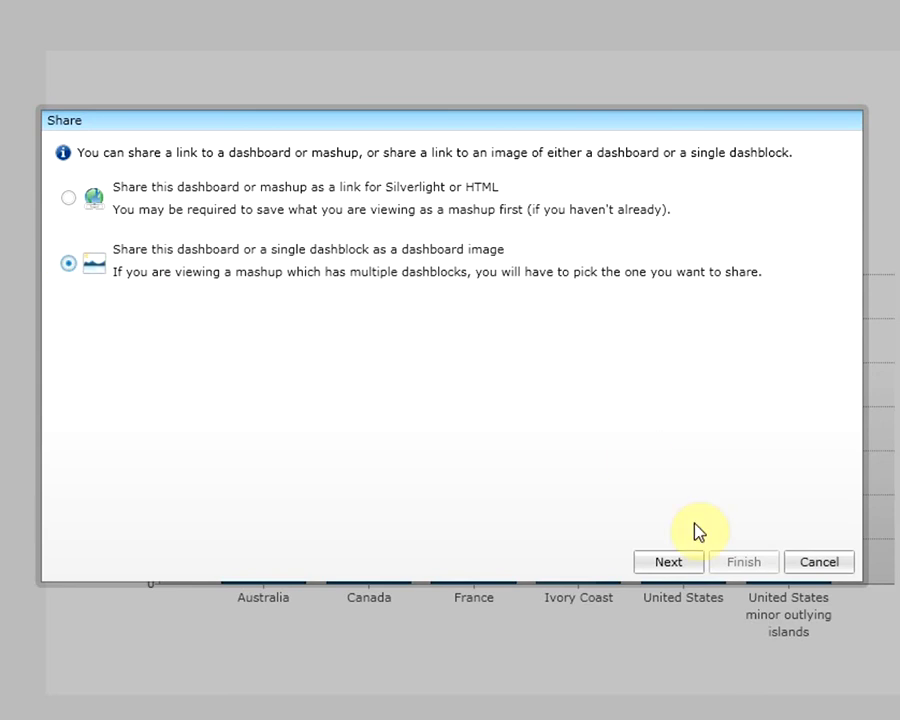
pyautogui.click(687, 566)
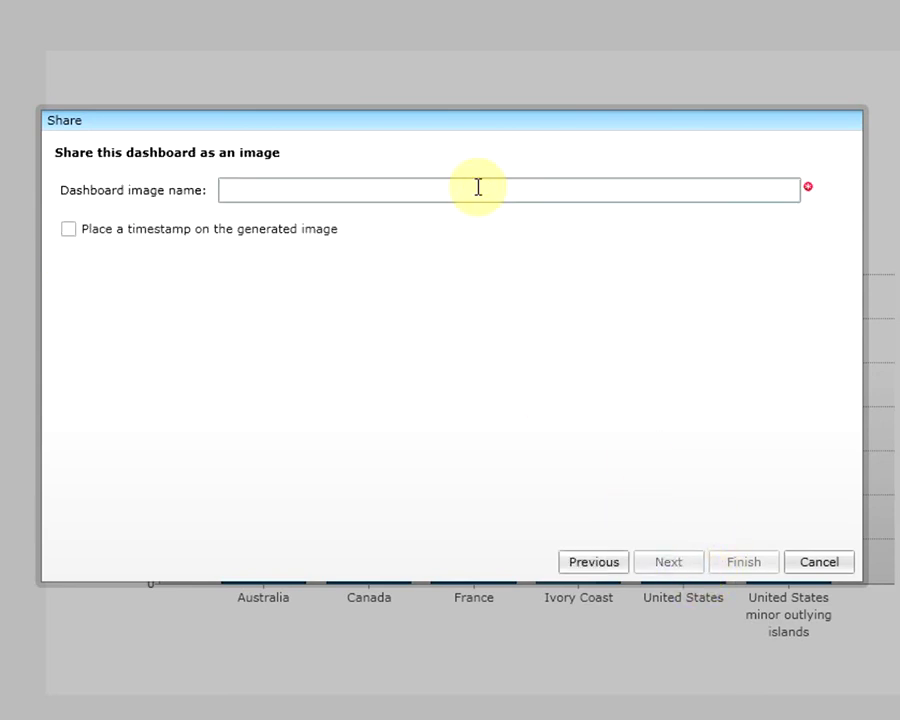
pyautogui.click(478, 187)
pyautogui.write('Sales')
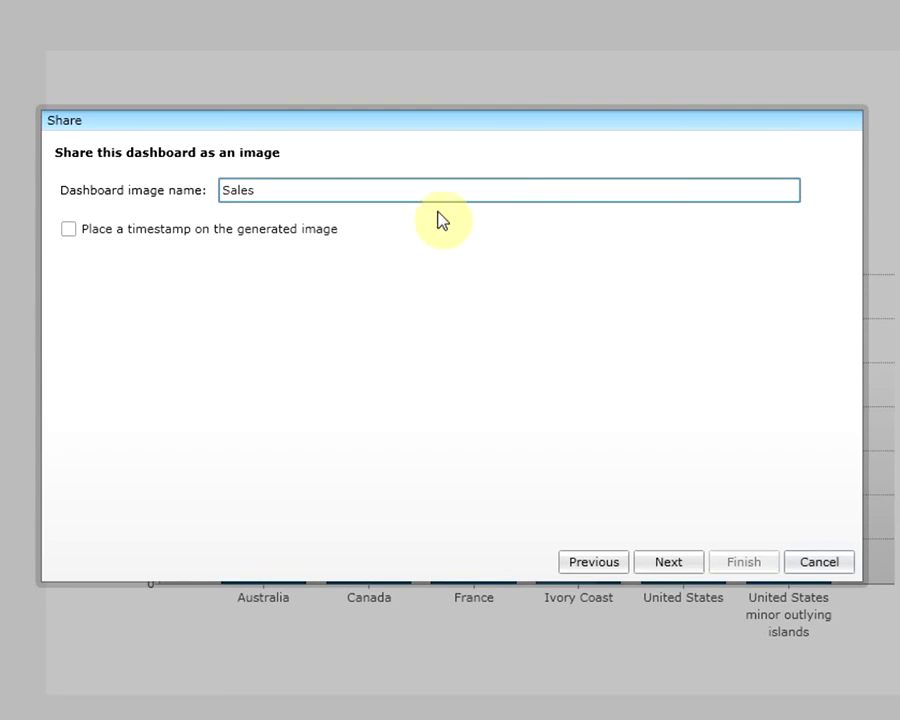
pyautogui.click(195, 235)
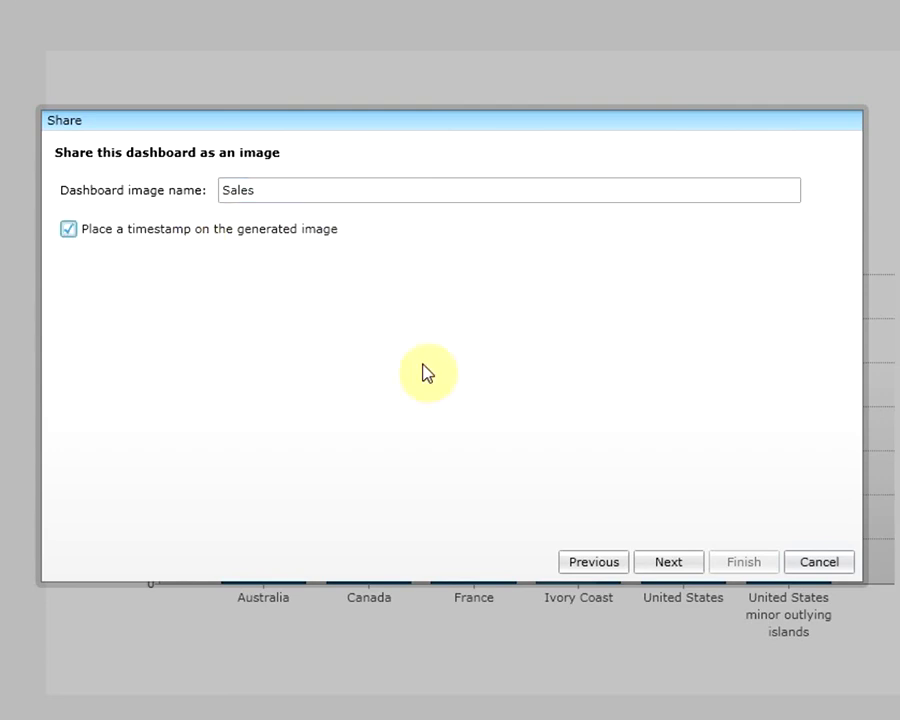
pyautogui.click(661, 563)
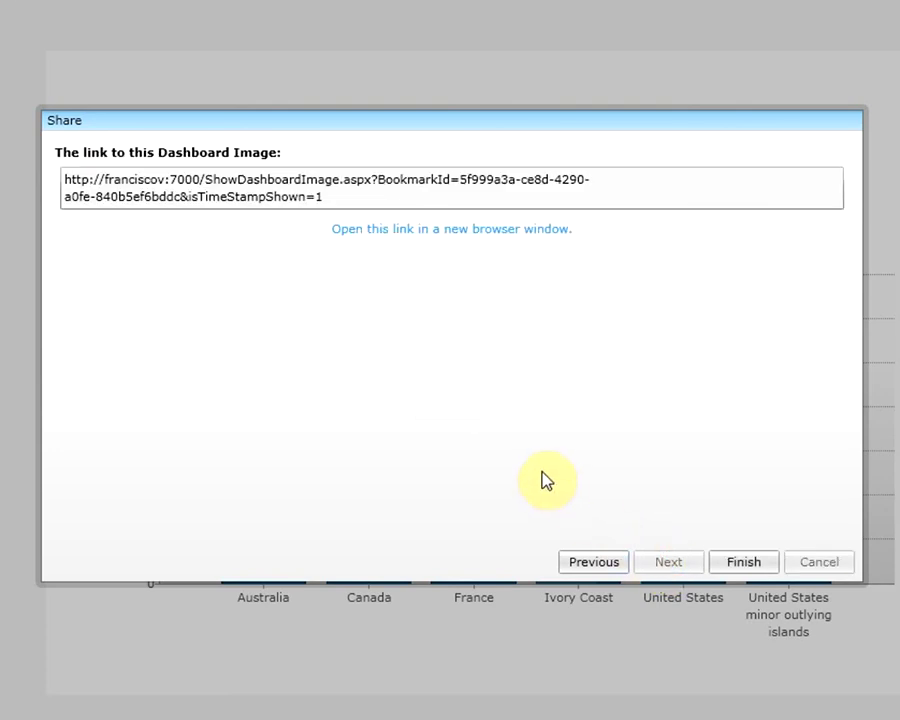
pyautogui.click(411, 229)
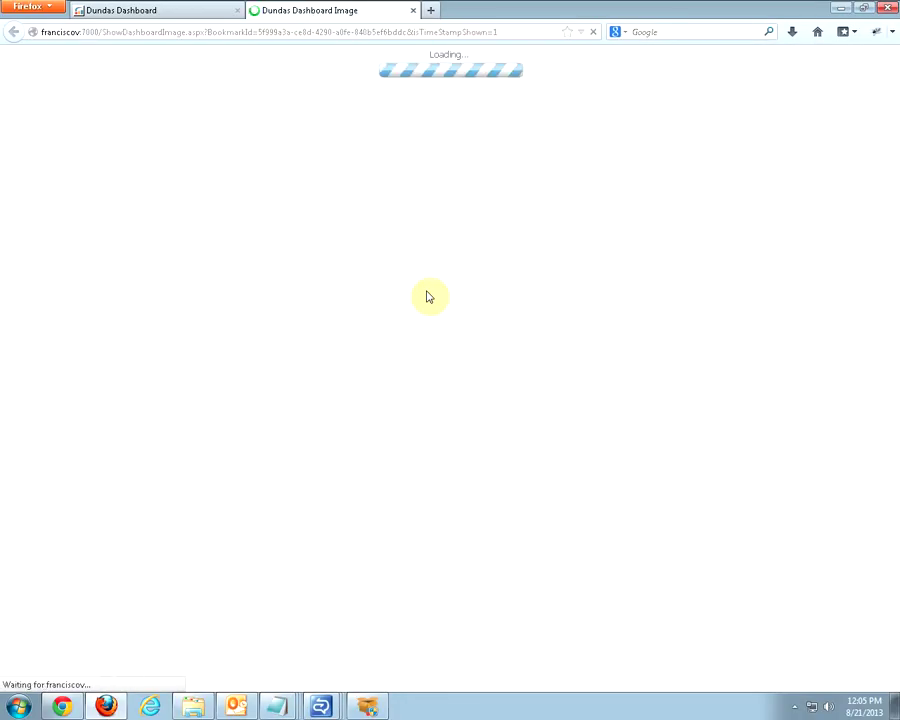